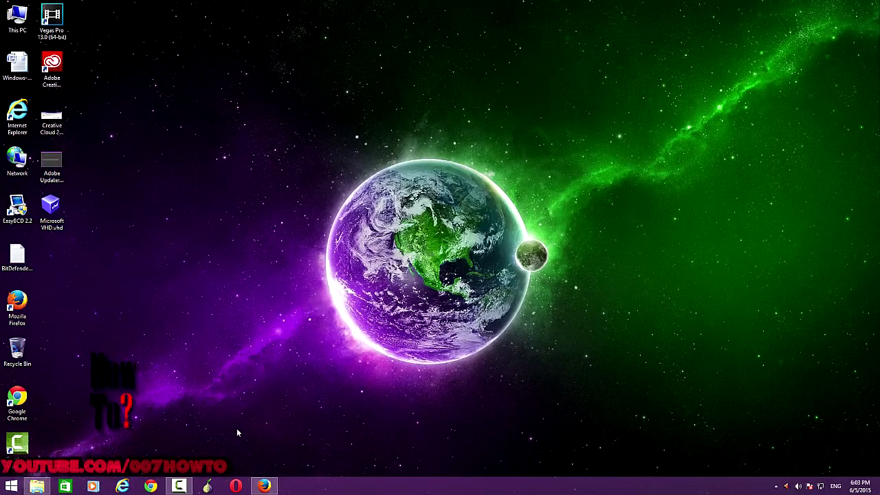
Step: Switch to Firefox and scroll Video Manager to the Tor Browser video flagged for matched third-party content
{"action": "left_click", "coordinate": [271, 486]}
{"action": "scroll", "coordinate": [591, 365], "scroll_direction": "up", "scroll_amount": 2}
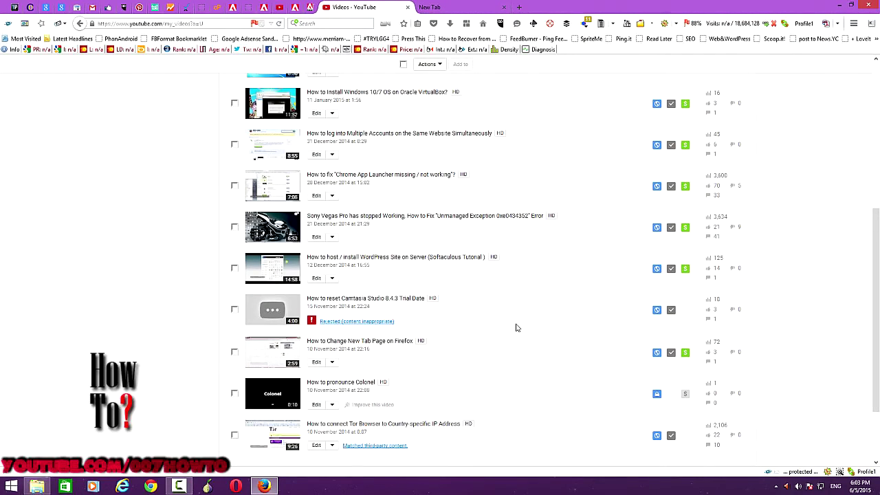
{"action": "scroll", "coordinate": [517, 328], "scroll_direction": "down", "scroll_amount": 3}
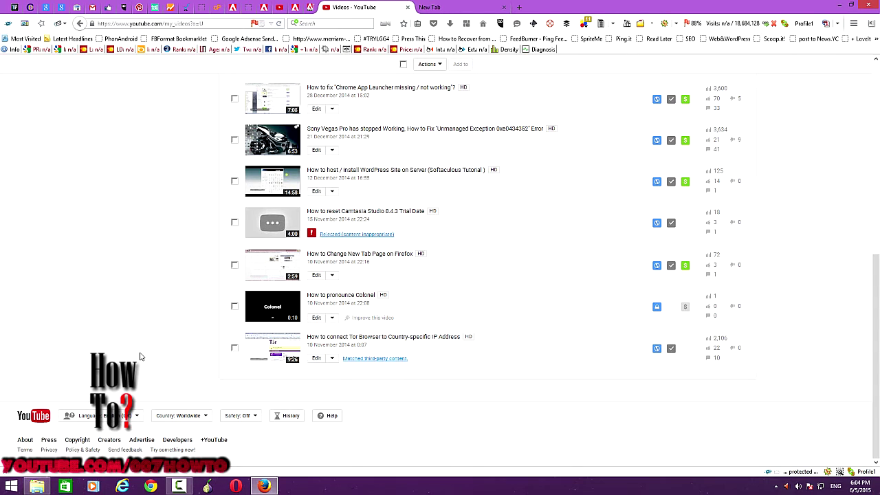
{"action": "scroll", "coordinate": [157, 352], "scroll_direction": "up", "scroll_amount": 1}
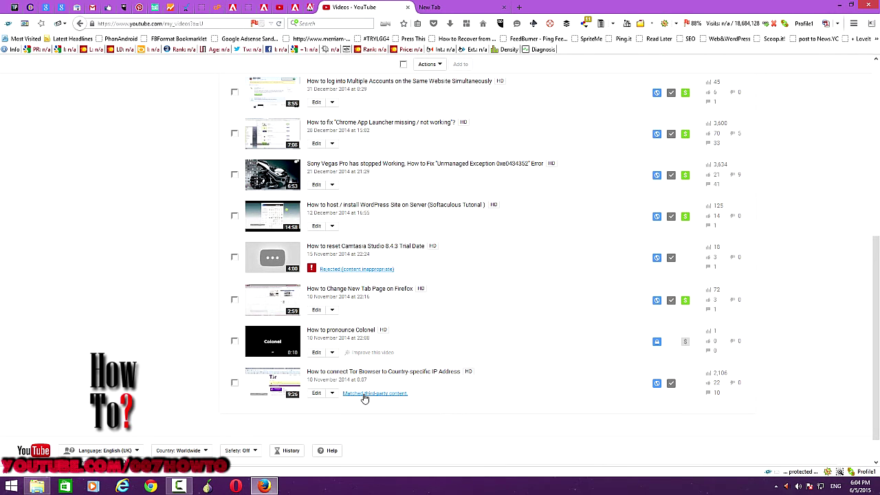
Step: Open the Tor Browser video's 'Matched third-party content' claims, then its 'File a dispute' form in a new tab
{"action": "left_click", "coordinate": [391, 400]}
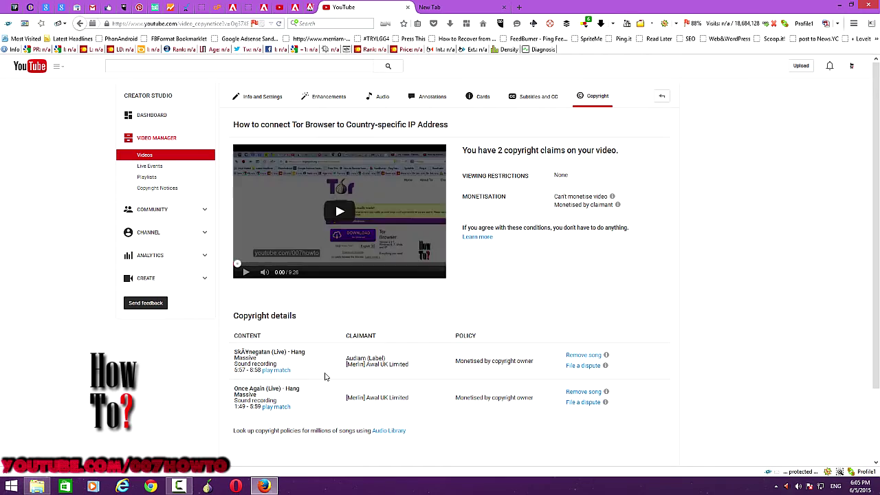
{"action": "right_click", "coordinate": [583, 367]}
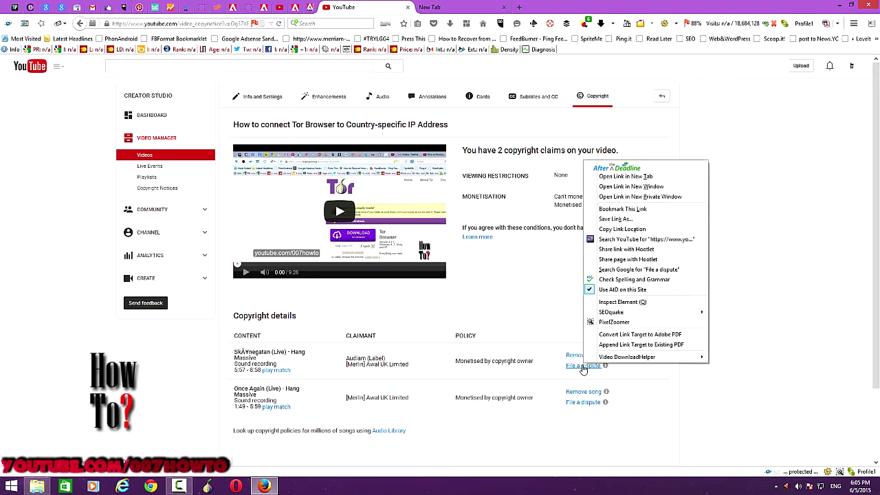
{"action": "left_click", "coordinate": [646, 188]}
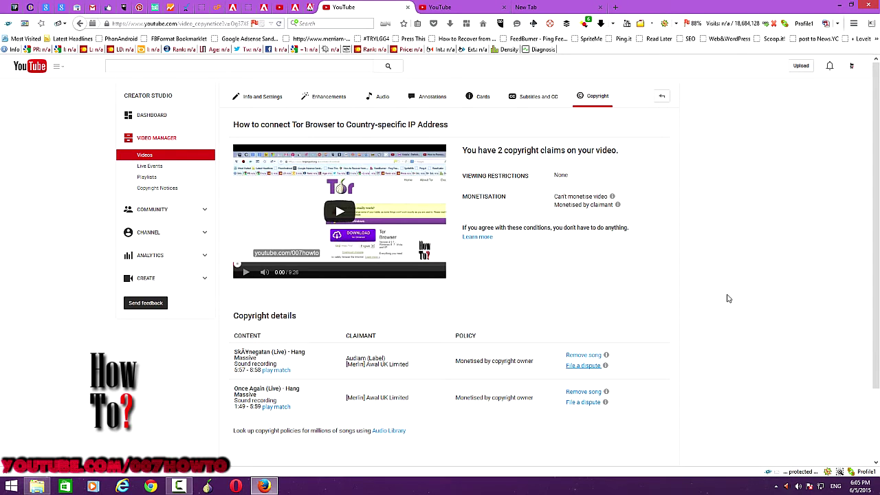
{"action": "left_click", "coordinate": [459, 7]}
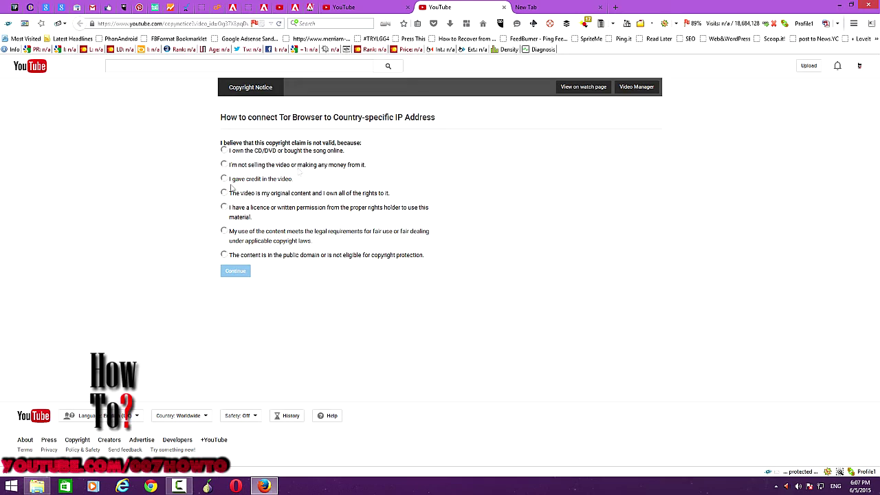
Step: After reading the dispute reasons, return to the Copyright tab listing the two claimed songs
{"action": "key", "text": "ctrl+shift+Tab"}
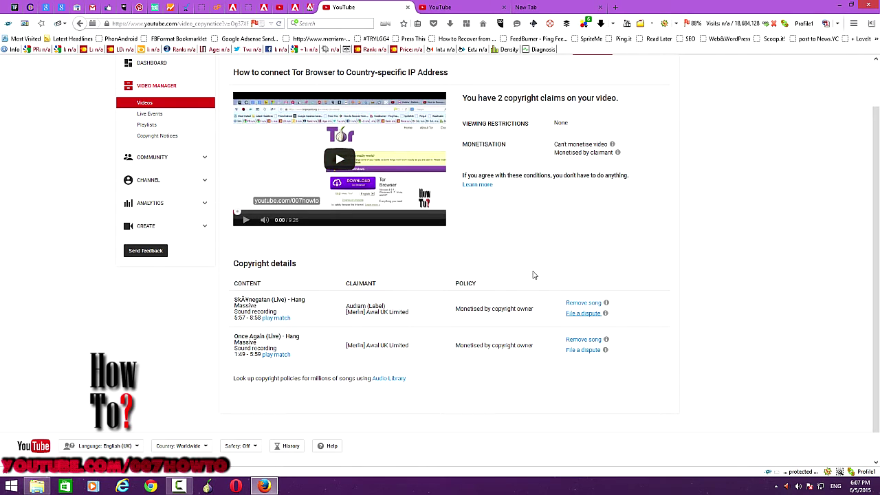
Step: Choose 'Remove song' on the first claim to reach the video's Audio page
{"action": "left_click", "coordinate": [583, 304]}
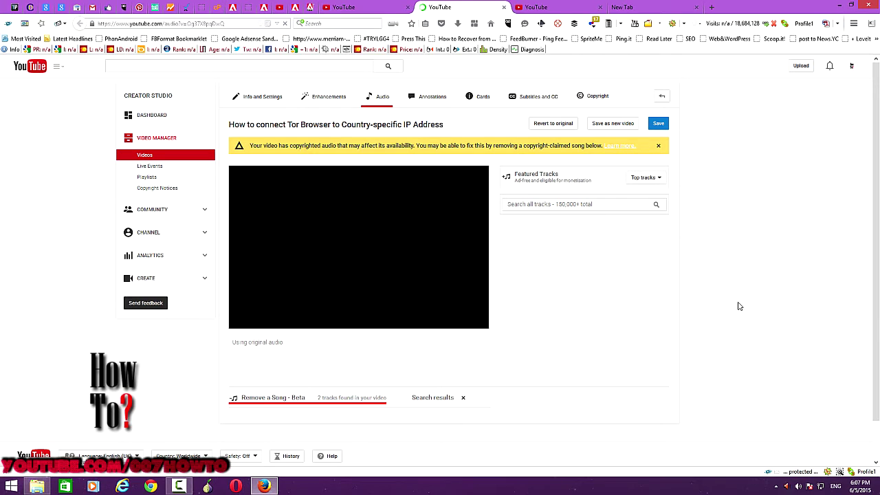
{"action": "scroll", "coordinate": [741, 303], "scroll_direction": "down", "scroll_amount": 2}
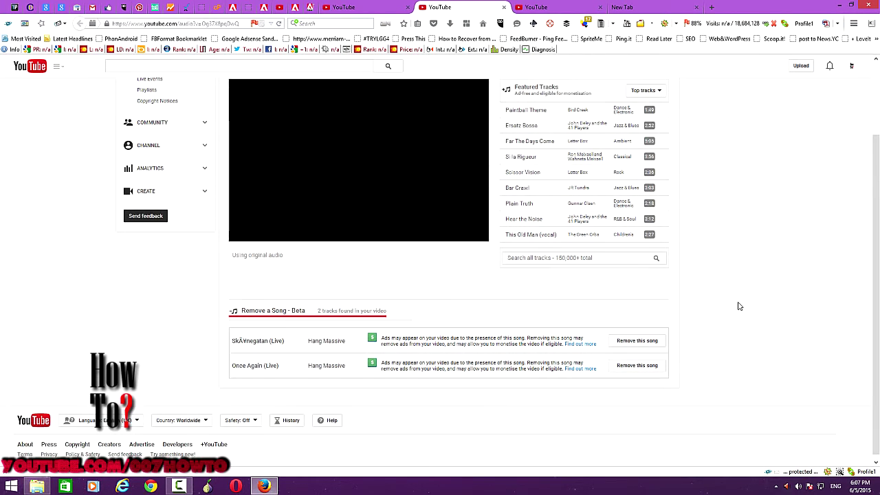
{"action": "scroll", "coordinate": [742, 301], "scroll_direction": "up", "scroll_amount": 2}
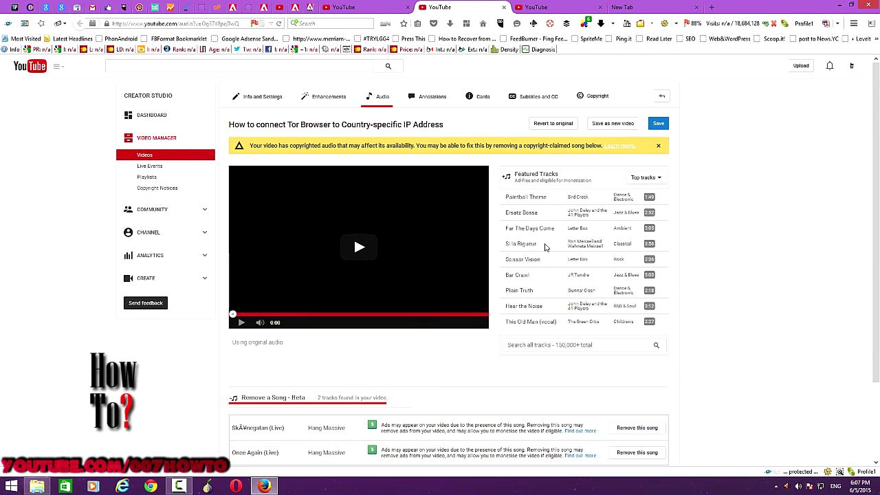
Step: Play and pause the video preview, then look over the track library and claimed songs
{"action": "left_click", "coordinate": [241, 323]}
{"action": "left_click", "coordinate": [240, 323]}
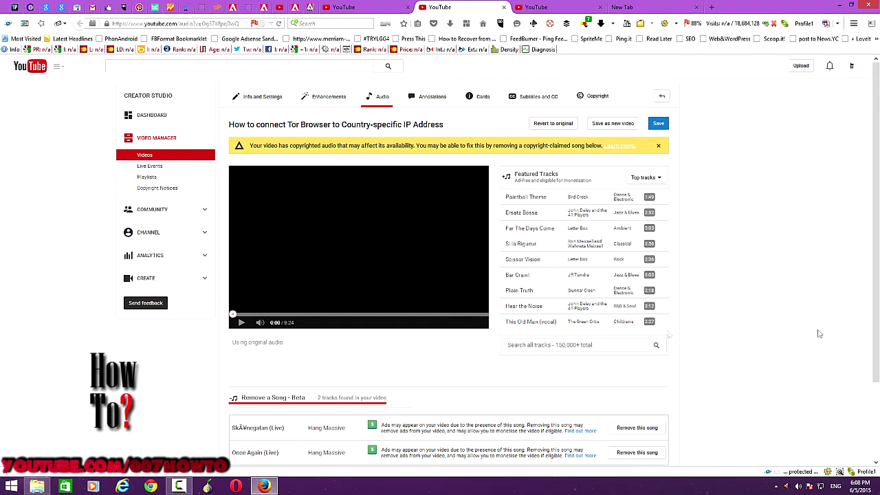
{"action": "scroll", "coordinate": [784, 343], "scroll_direction": "down", "scroll_amount": 3}
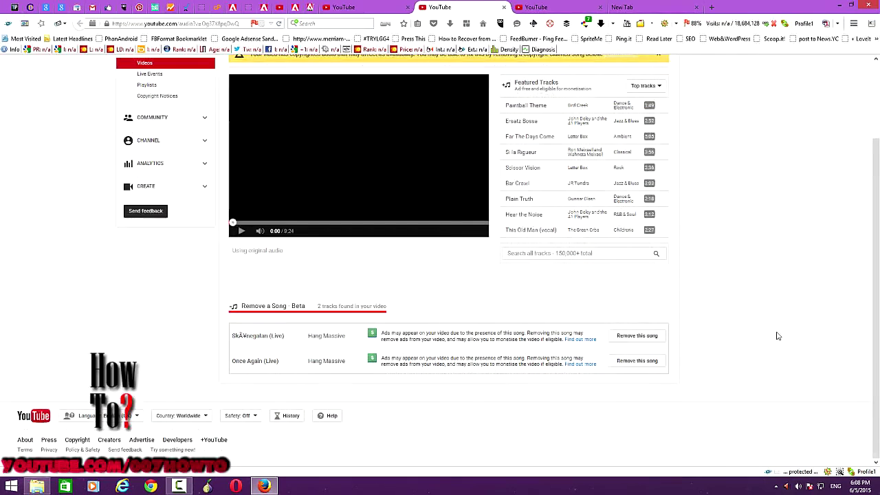
{"action": "scroll", "coordinate": [775, 334], "scroll_direction": "up", "scroll_amount": 2}
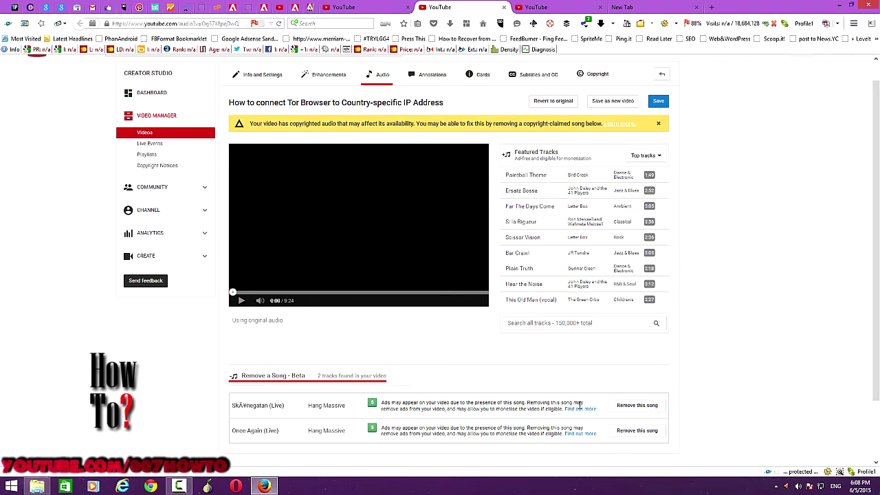
{"action": "scroll", "coordinate": [838, 375], "scroll_direction": "down", "scroll_amount": 2}
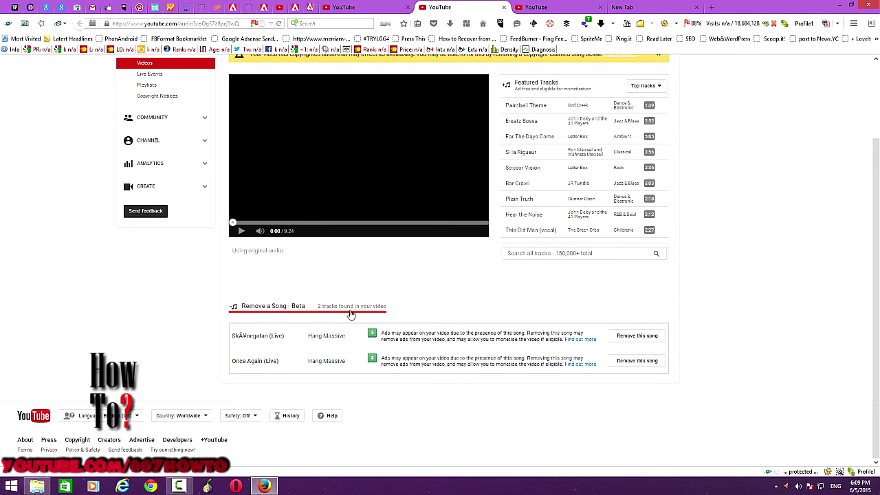
Step: Mark both claimed Hang Massive songs, including 'Once Again (Live)', as removed
{"action": "left_click", "coordinate": [646, 337]}
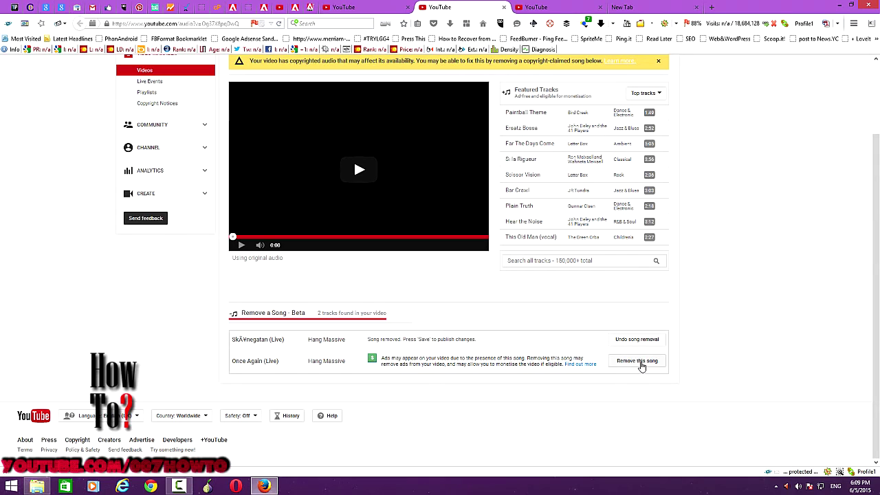
{"action": "left_click", "coordinate": [639, 362]}
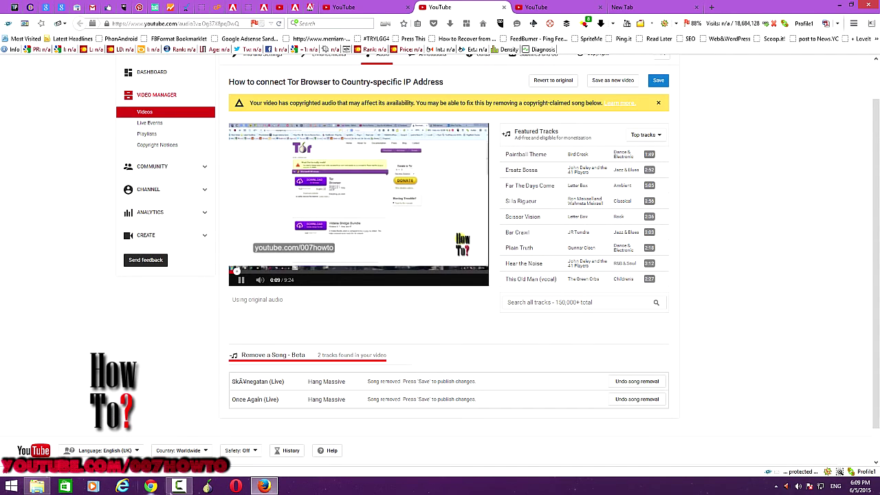
{"action": "left_click", "coordinate": [178, 486]}
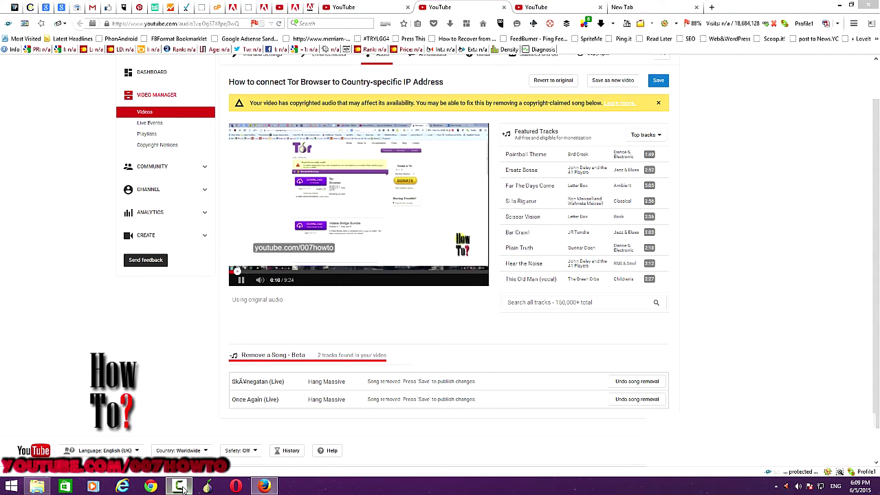
{"action": "left_click", "coordinate": [861, 433]}
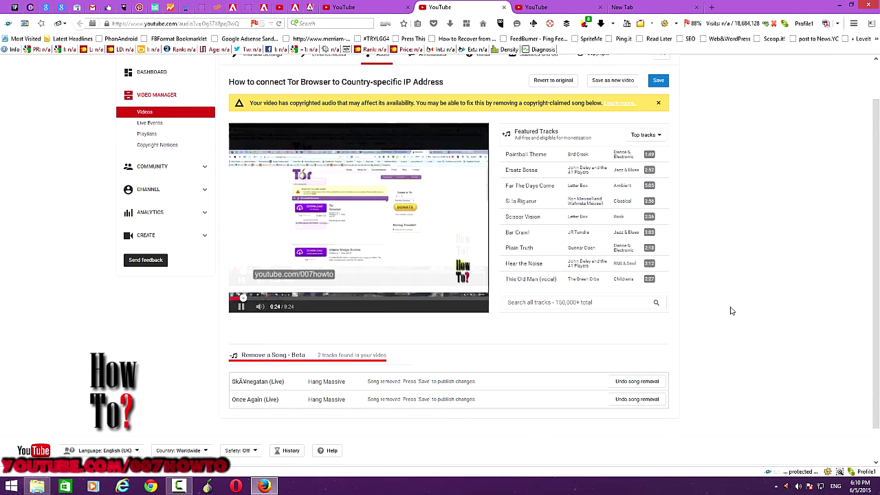
{"action": "scroll", "coordinate": [700, 272], "scroll_direction": "up", "scroll_amount": 1}
{"action": "scroll", "coordinate": [609, 167], "scroll_direction": "down", "scroll_amount": 1}
{"action": "scroll", "coordinate": [570, 155], "scroll_direction": "up", "scroll_amount": 1}
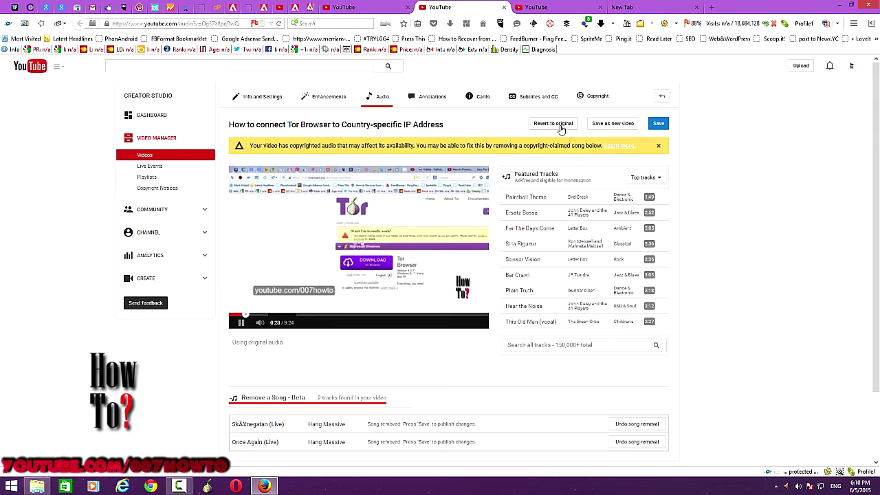
{"action": "scroll", "coordinate": [756, 379], "scroll_direction": "down", "scroll_amount": 2}
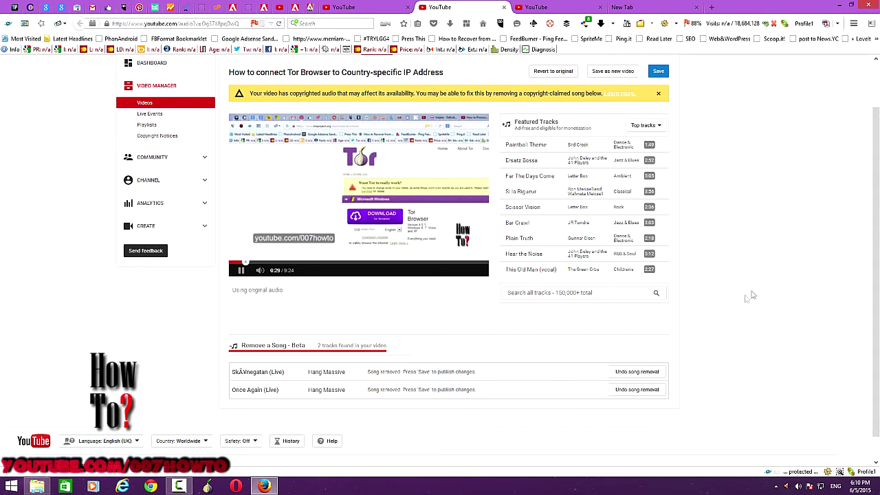
{"action": "scroll", "coordinate": [772, 298], "scroll_direction": "up", "scroll_amount": 2}
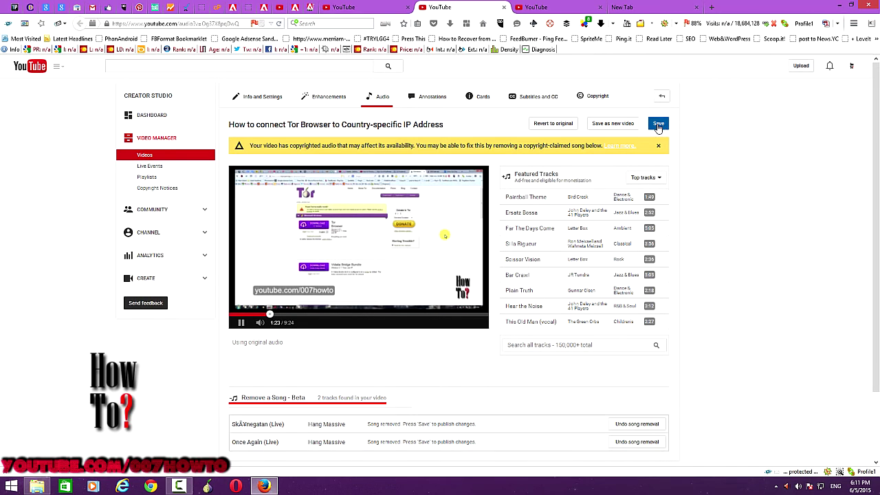
Step: Save the song removals and confirm in the 'This might take a while' dialog
{"action": "left_click", "coordinate": [658, 125]}
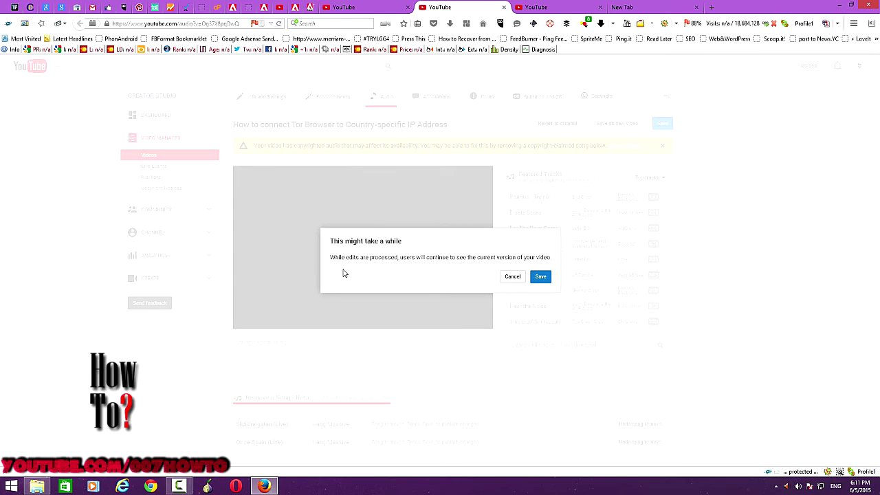
{"action": "left_click", "coordinate": [540, 279]}
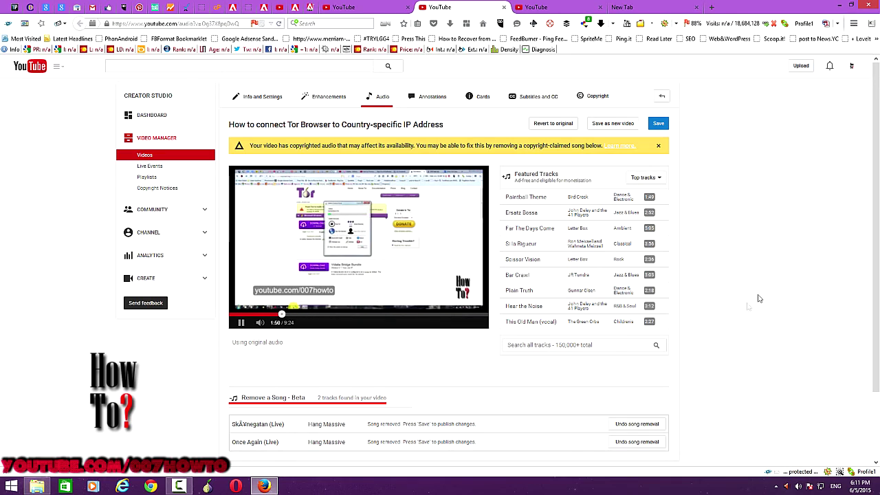
{"action": "scroll", "coordinate": [741, 309], "scroll_direction": "down", "scroll_amount": 1}
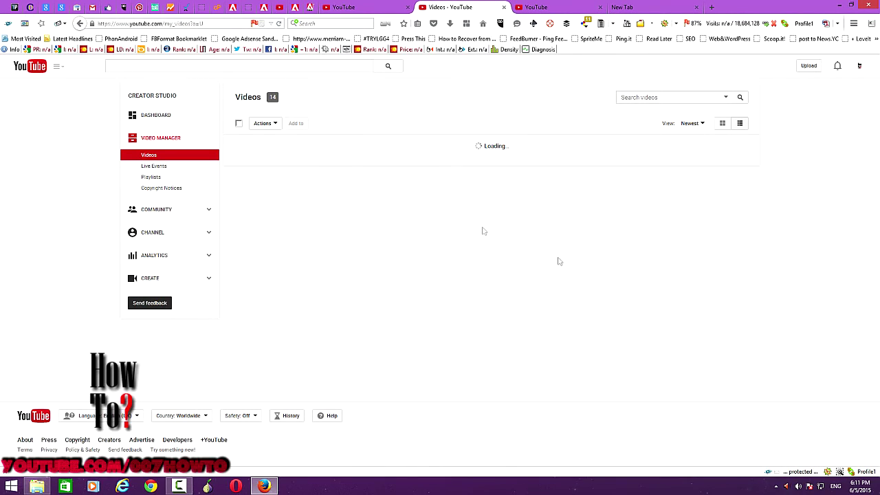
Step: Scroll the loaded Video Manager list to the Tor Browser video showing 'Edit in progress'
{"action": "scroll", "coordinate": [554, 251], "scroll_direction": "down", "scroll_amount": 10}
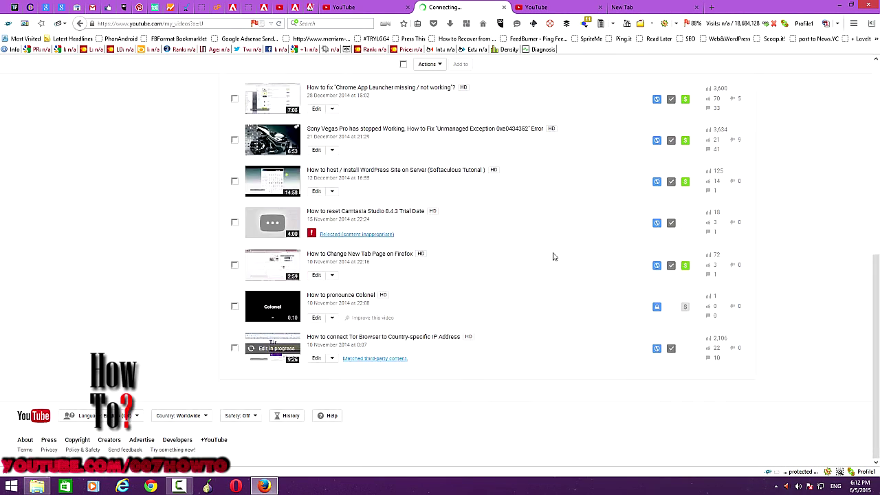